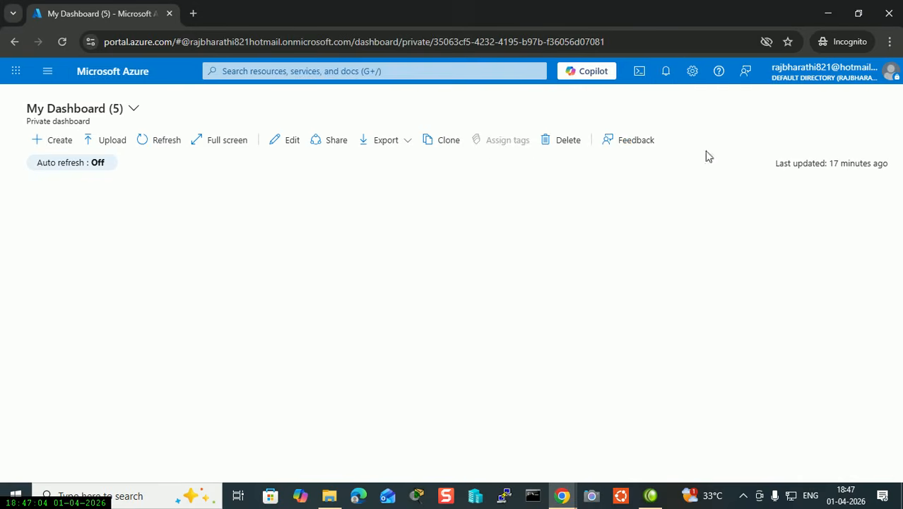
- Start creating a new virtual machine in the Pay-As-You-Go subscription, using the vnetRG resource group
{"action": "left_click", "coordinate": [47, 71]}
{"action": "left_click", "coordinate": [85, 311]}
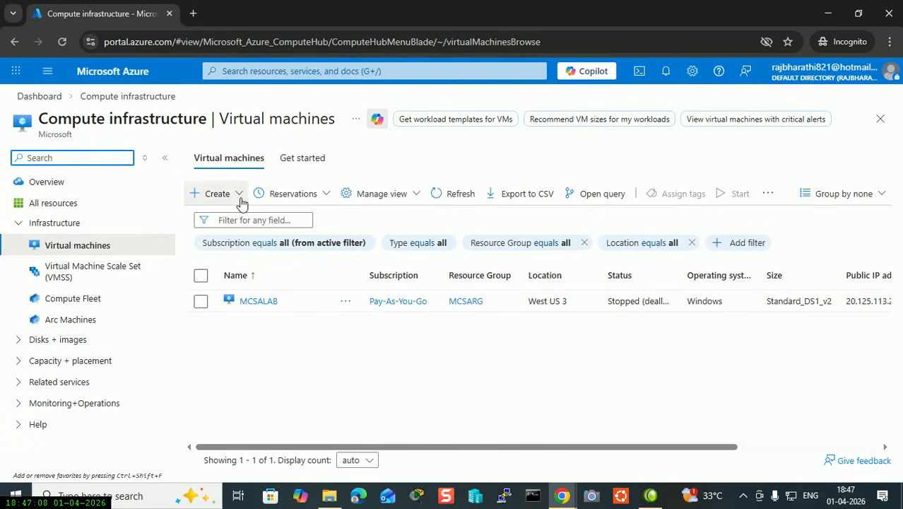
{"action": "left_click", "coordinate": [238, 195]}
{"action": "left_click", "coordinate": [283, 202]}
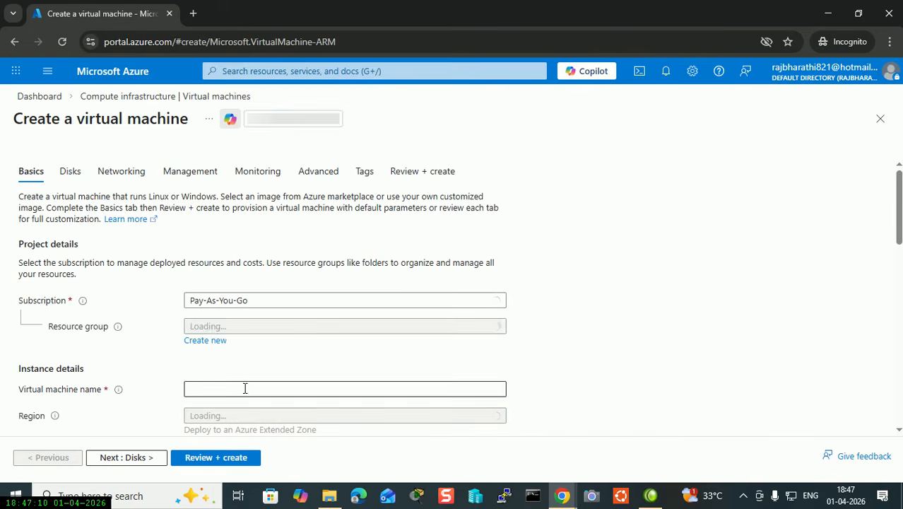
{"action": "left_click", "coordinate": [219, 329]}
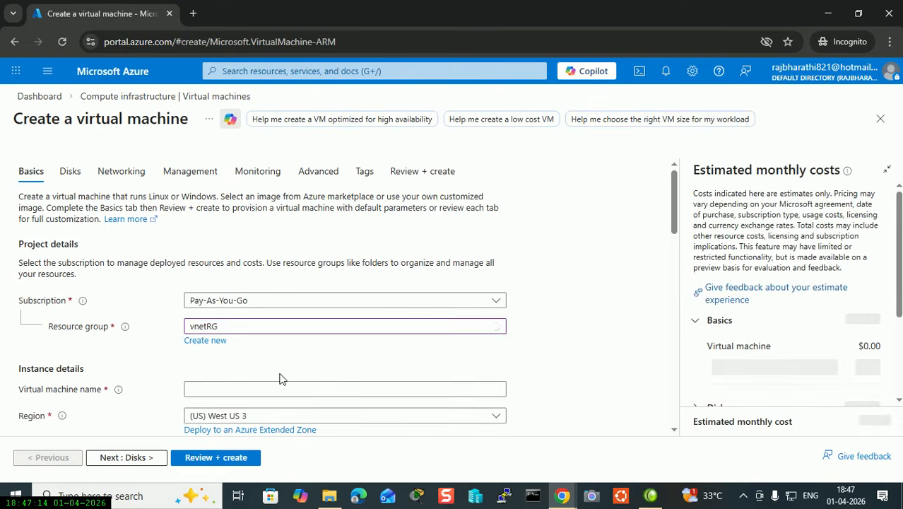
- Name the virtual machine windowsvm and set its availability option to No infrastructure redundancy required
{"action": "scroll", "coordinate": [279, 380], "scroll_direction": "down", "scroll_amount": 1}
{"action": "left_click", "coordinate": [264, 323]}
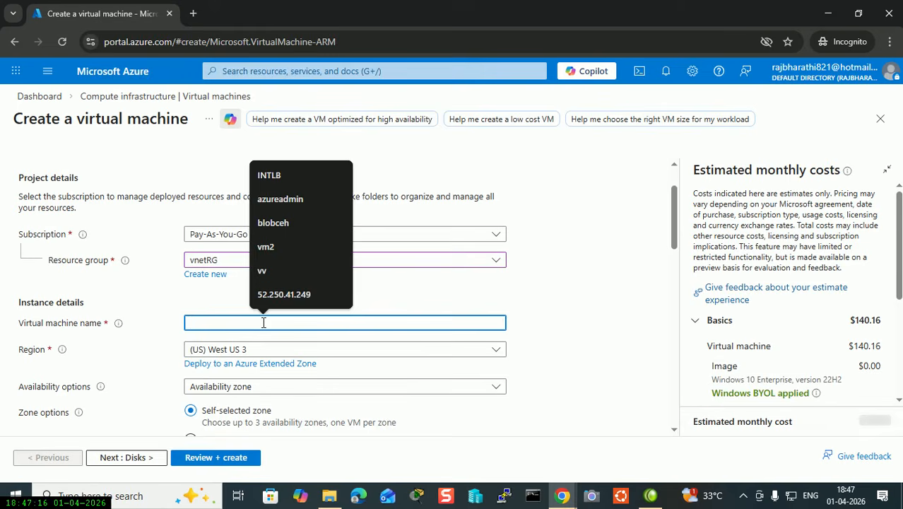
{"action": "type", "text": "windowsvm"}
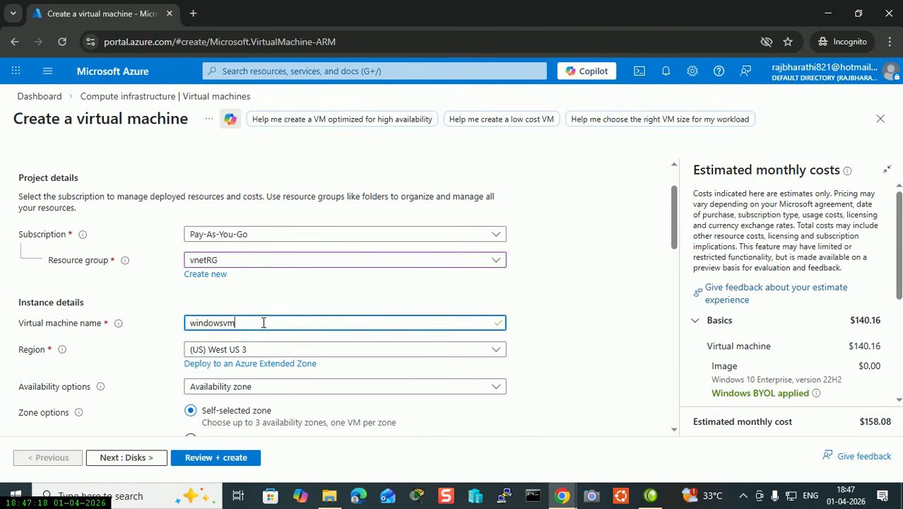
{"action": "key", "text": "Tab"}
{"action": "scroll", "coordinate": [263, 324], "scroll_direction": "down", "scroll_amount": 1}
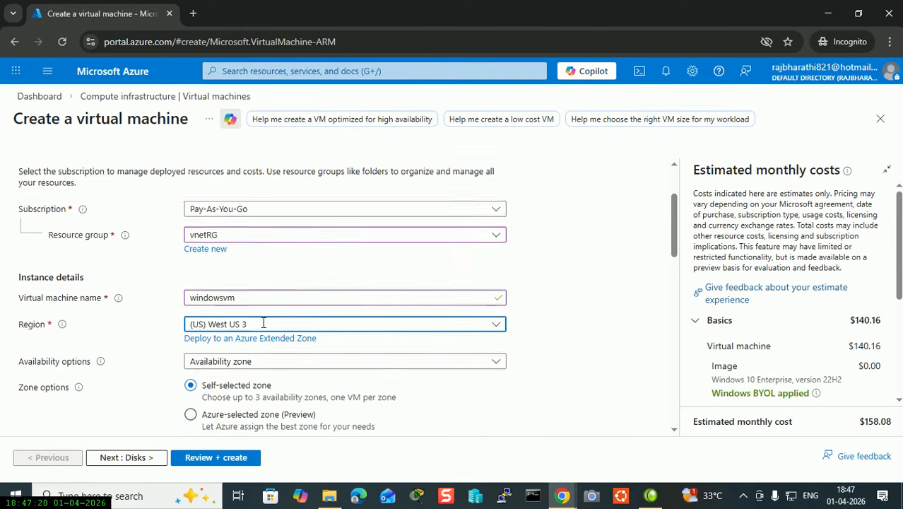
{"action": "left_click", "coordinate": [264, 322]}
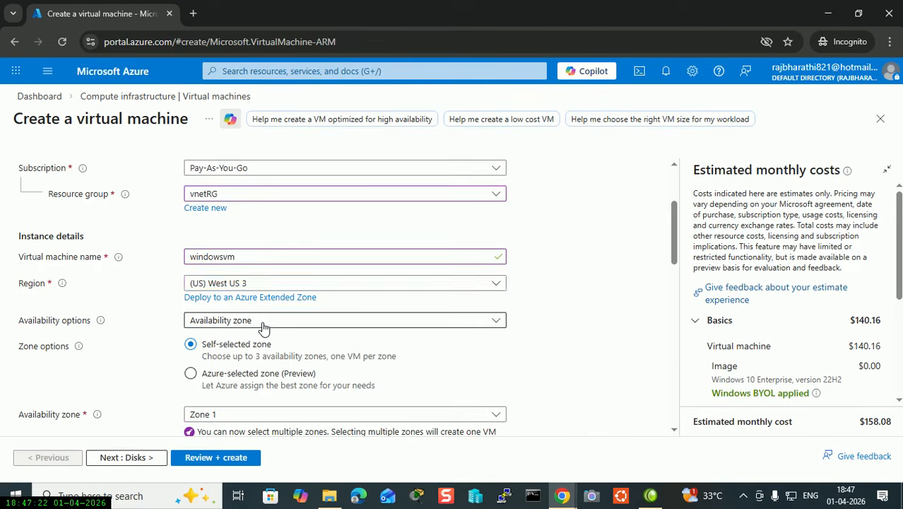
{"action": "left_click", "coordinate": [263, 189]}
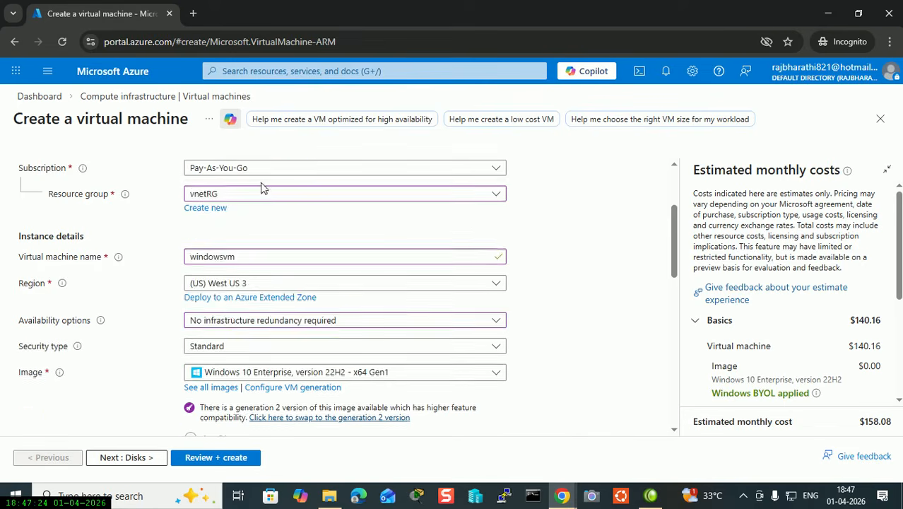
- Set the virtual machine size to Standard_D2s_v3 with 2 vcpus and 8 GiB memory
{"action": "scroll", "coordinate": [228, 312], "scroll_direction": "down", "scroll_amount": 2}
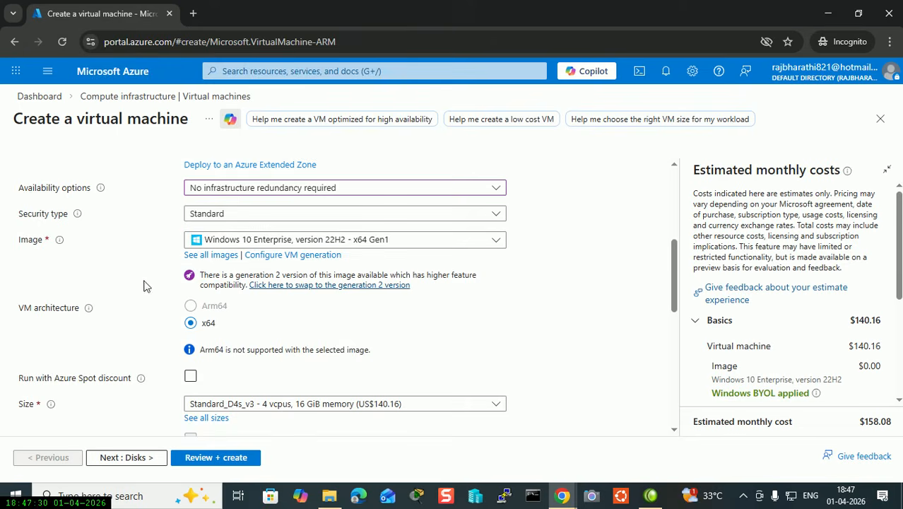
{"action": "scroll", "coordinate": [149, 297], "scroll_direction": "down", "scroll_amount": 1}
{"action": "scroll", "coordinate": [148, 297], "scroll_direction": "down", "scroll_amount": 1}
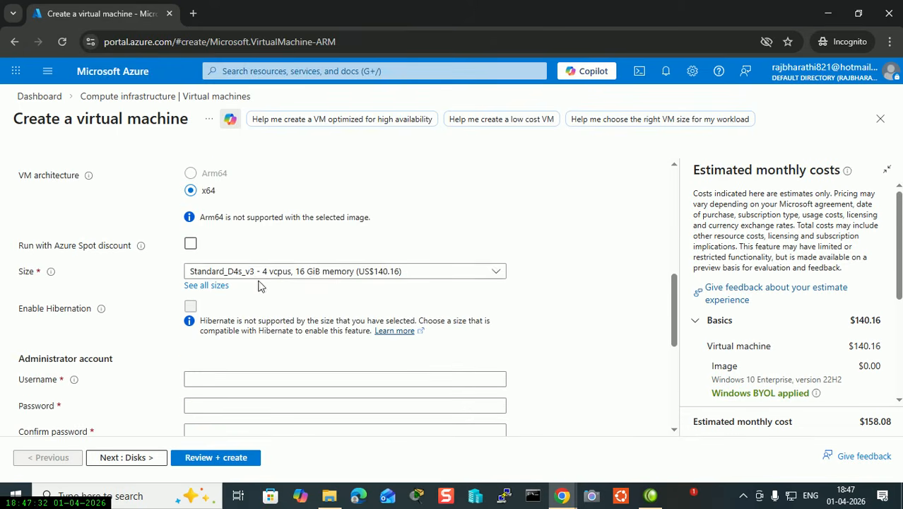
{"action": "left_click", "coordinate": [319, 272]}
{"action": "left_click", "coordinate": [318, 374]}
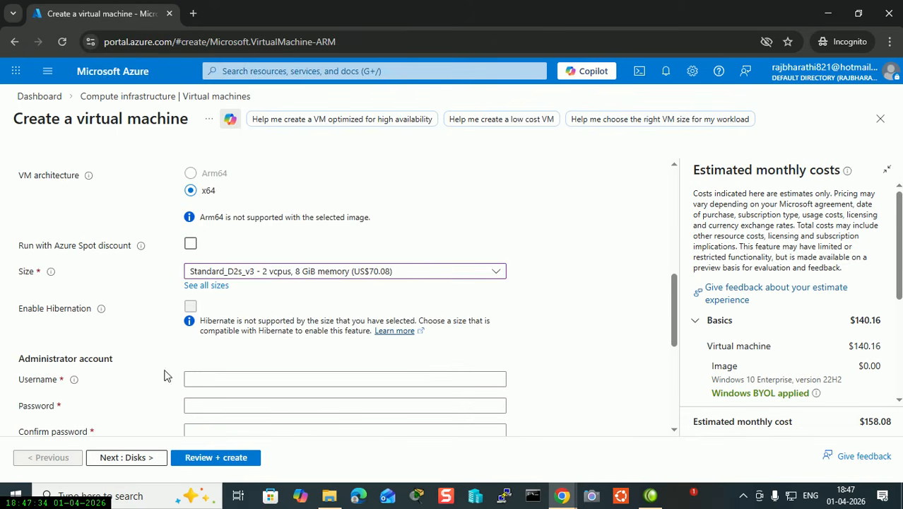
- Fill in the administrator account with the username azureadmin, and enter and confirm the account password
{"action": "left_click", "coordinate": [225, 379]}
{"action": "type", "text": "azu"}
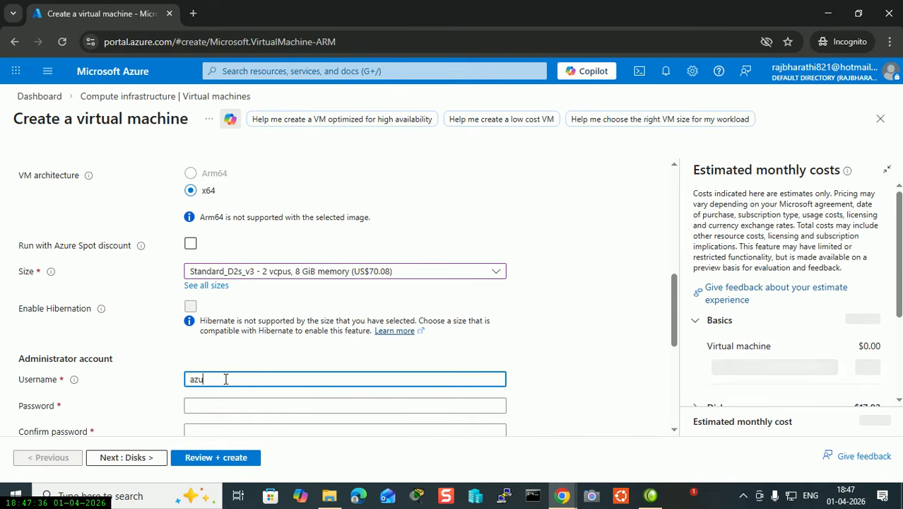
{"action": "type", "text": "readmin"}
{"action": "key", "text": "Tab"}
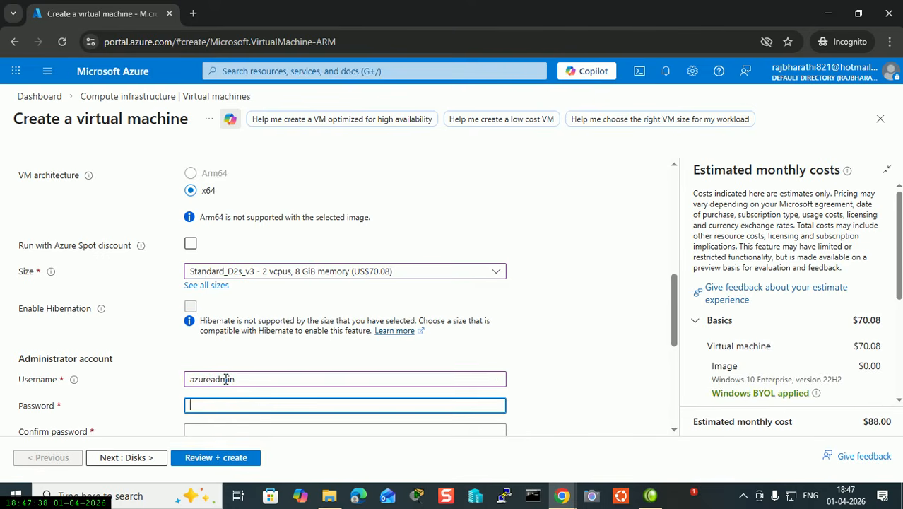
{"action": "type", "text": "•••••••••••"}
{"action": "type", "text": "•"}
{"action": "scroll", "coordinate": [225, 380], "scroll_direction": "down", "scroll_amount": 2}
{"action": "left_click", "coordinate": [225, 301]}
{"action": "type", "text": "•••••••"}
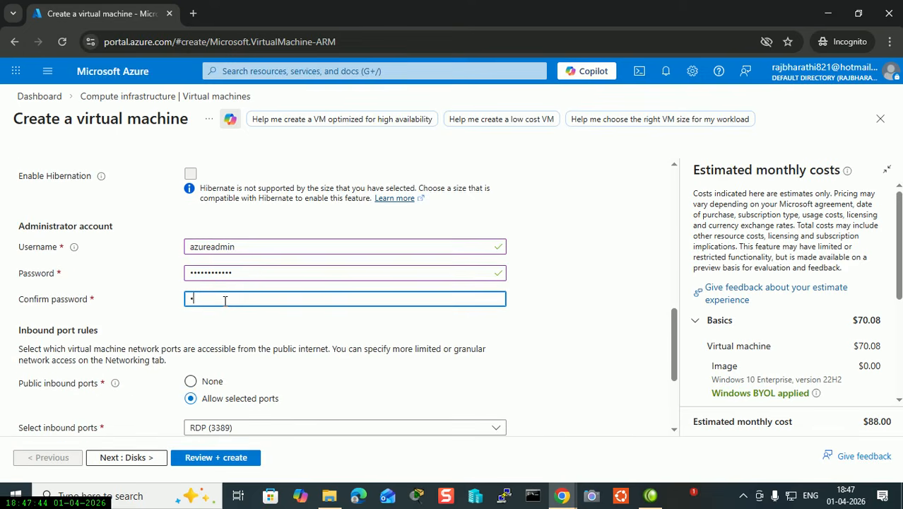
{"action": "type", "text": "•••••"}
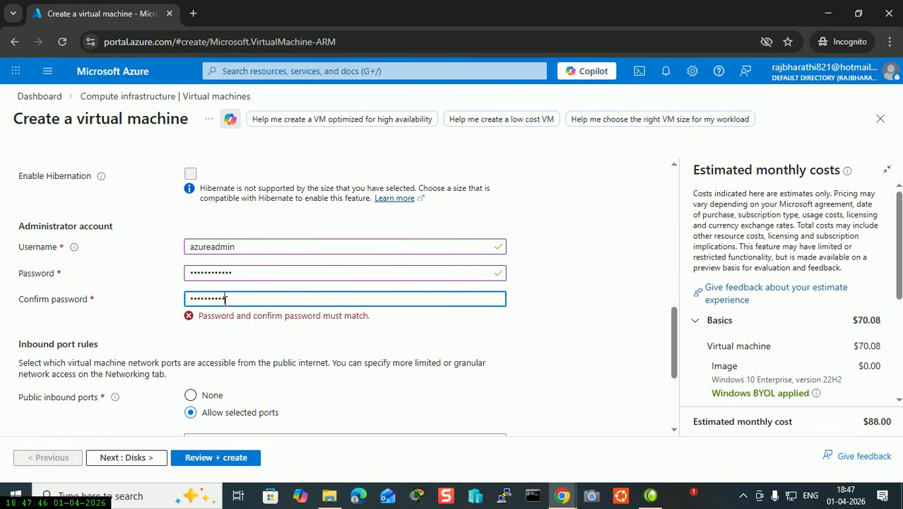
- Review the virtual machine's basic settings, including instance details, size, image, inbound ports and licensing
{"action": "scroll", "coordinate": [225, 301], "scroll_direction": "down", "scroll_amount": 3}
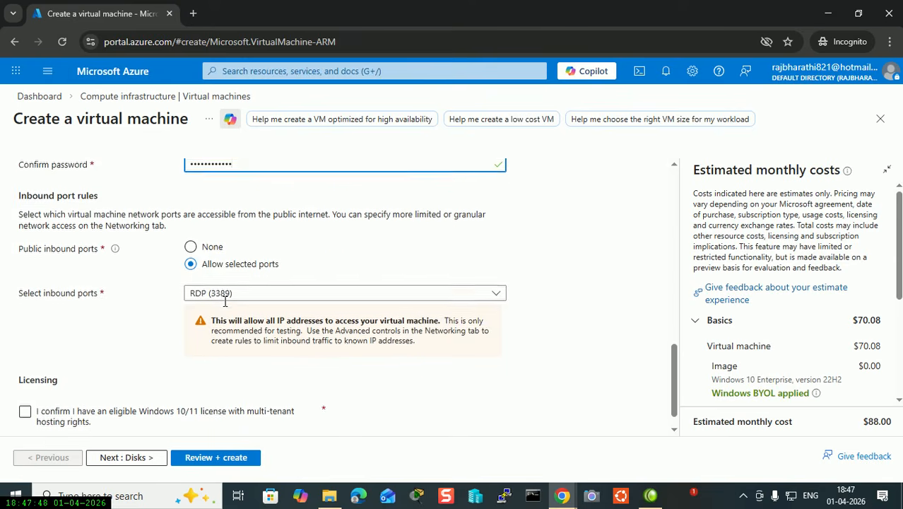
{"action": "scroll", "coordinate": [225, 300], "scroll_direction": "up", "scroll_amount": 3}
{"action": "scroll", "coordinate": [224, 301], "scroll_direction": "up", "scroll_amount": 2}
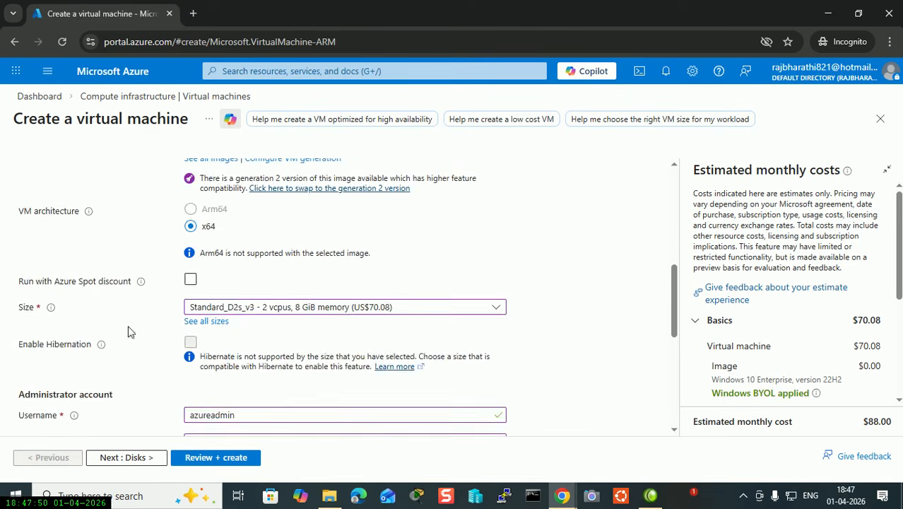
{"action": "scroll", "coordinate": [182, 329], "scroll_direction": "up", "scroll_amount": 2}
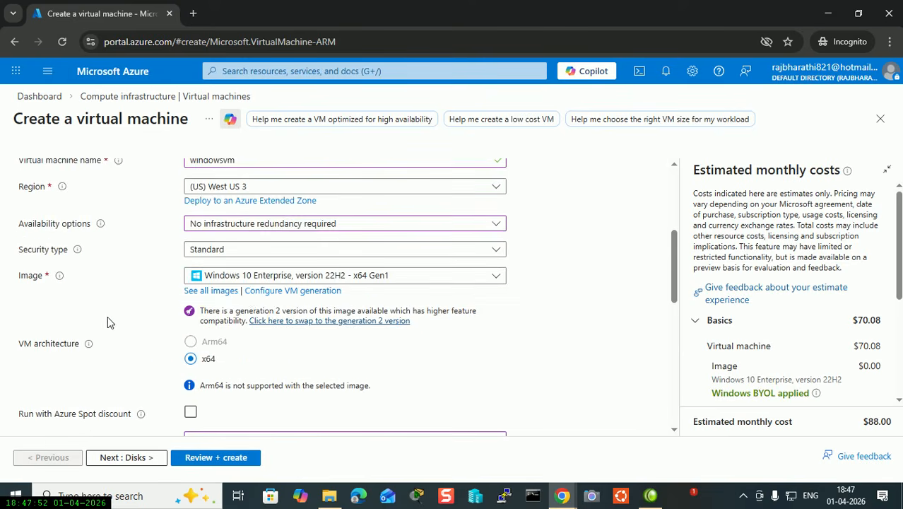
{"action": "scroll", "coordinate": [107, 318], "scroll_direction": "down", "scroll_amount": 7}
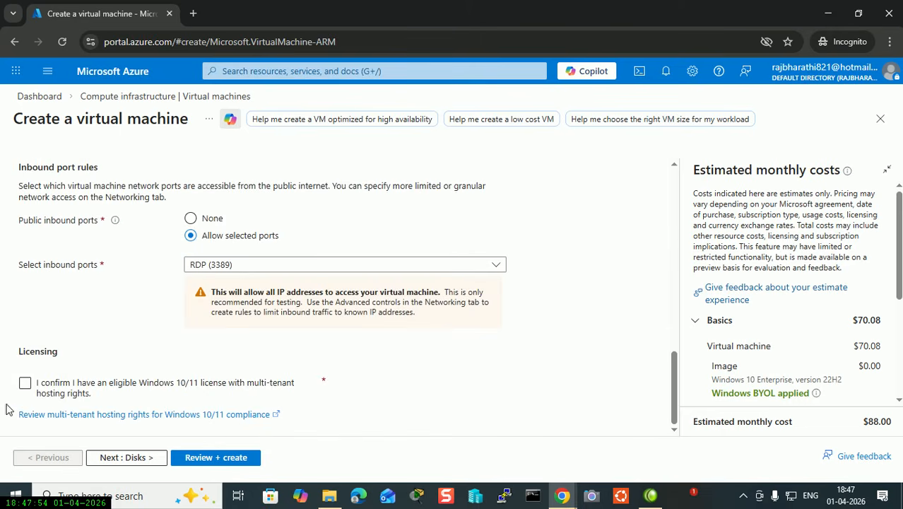
{"action": "scroll", "coordinate": [322, 347], "scroll_direction": "up", "scroll_amount": 4}
{"action": "scroll", "coordinate": [322, 348], "scroll_direction": "up", "scroll_amount": 10}
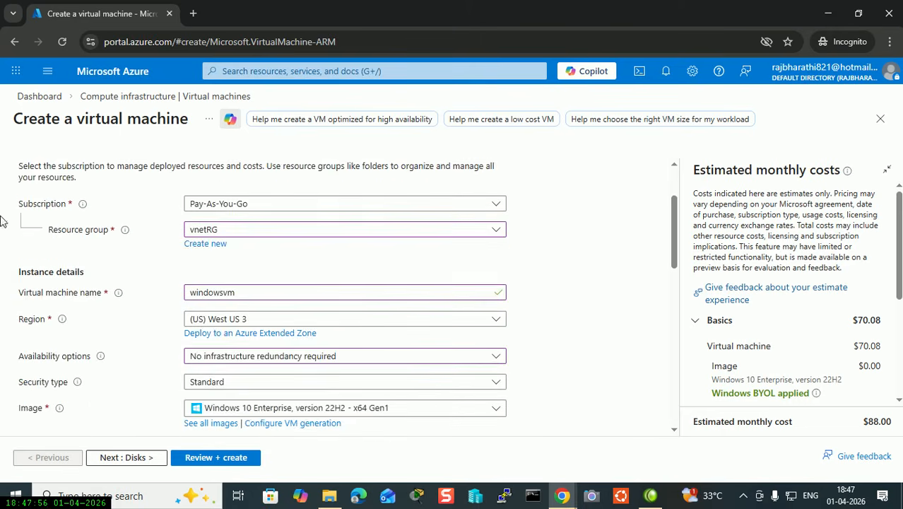
- In the networking settings, switch the subnet to subnet2 (10.0.1.0/24) and restore it to subnet1 (10.0.0.0/24)
{"action": "left_click", "coordinate": [103, 173]}
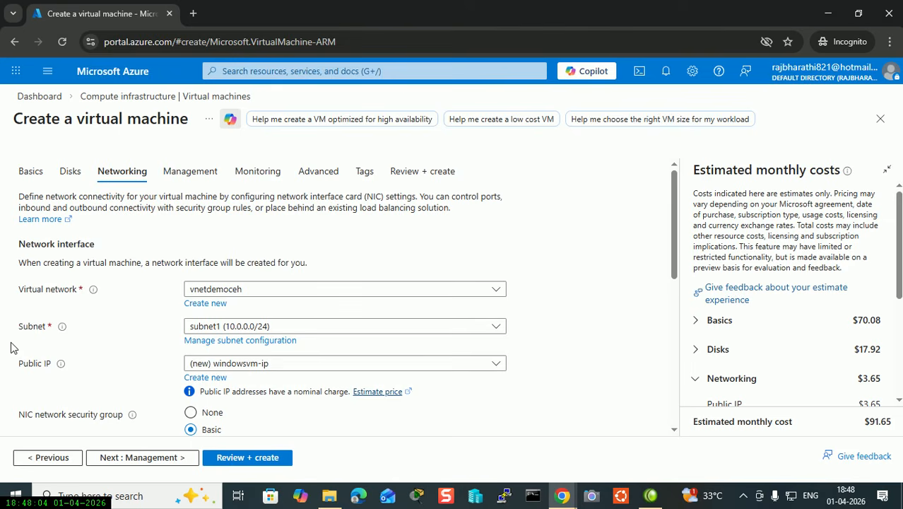
{"action": "left_click", "coordinate": [417, 333]}
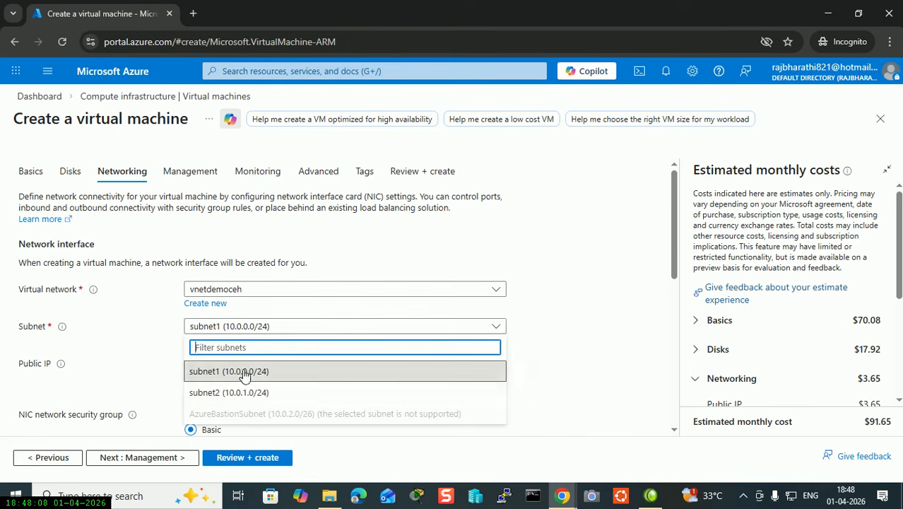
{"action": "left_click", "coordinate": [241, 393]}
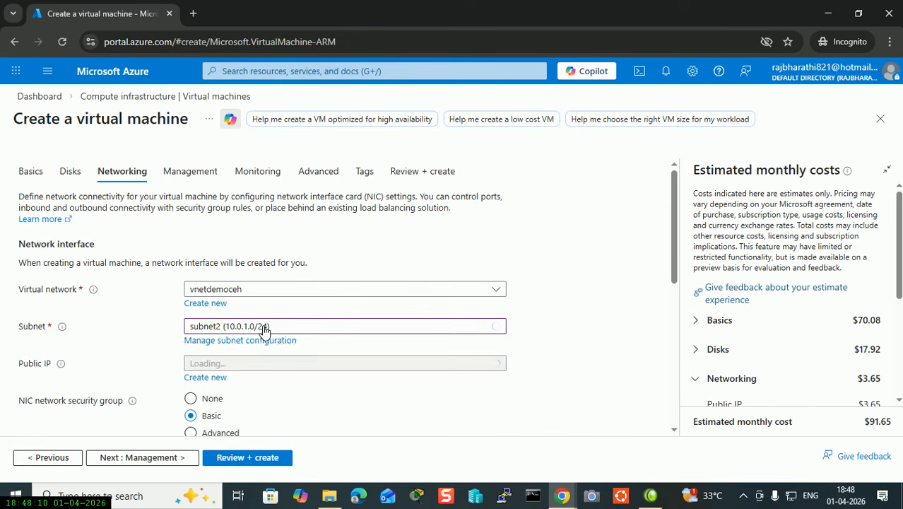
{"action": "left_click", "coordinate": [261, 326]}
{"action": "left_click", "coordinate": [229, 373]}
- Check the inbound port and load balancing settings, and validate and create the virtual machine
{"action": "scroll", "coordinate": [119, 354], "scroll_direction": "down", "scroll_amount": 2}
{"action": "mouse_move", "coordinate": [118, 352]}
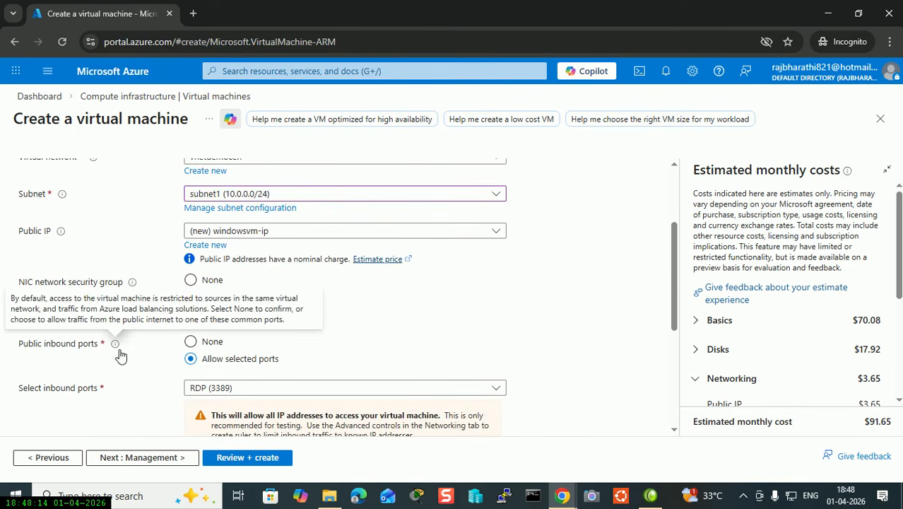
{"action": "scroll", "coordinate": [421, 357], "scroll_direction": "down", "scroll_amount": 4}
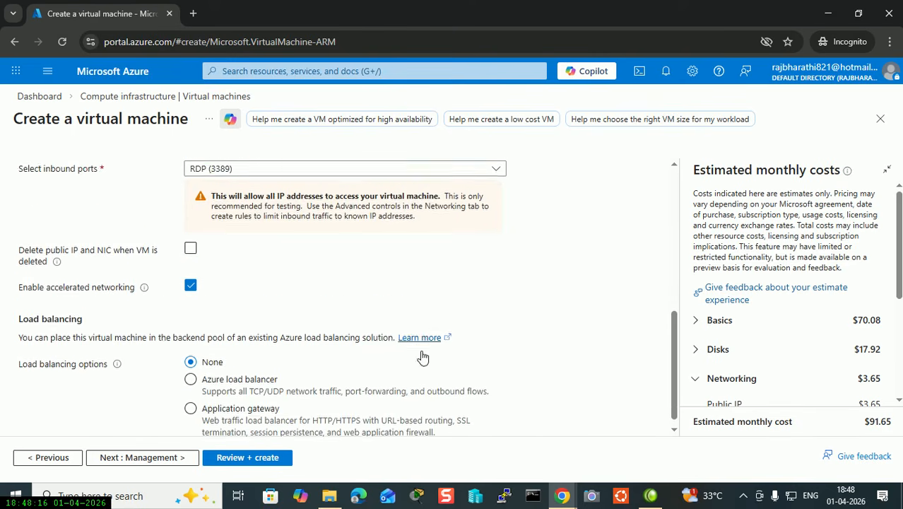
{"action": "left_click", "coordinate": [274, 464]}
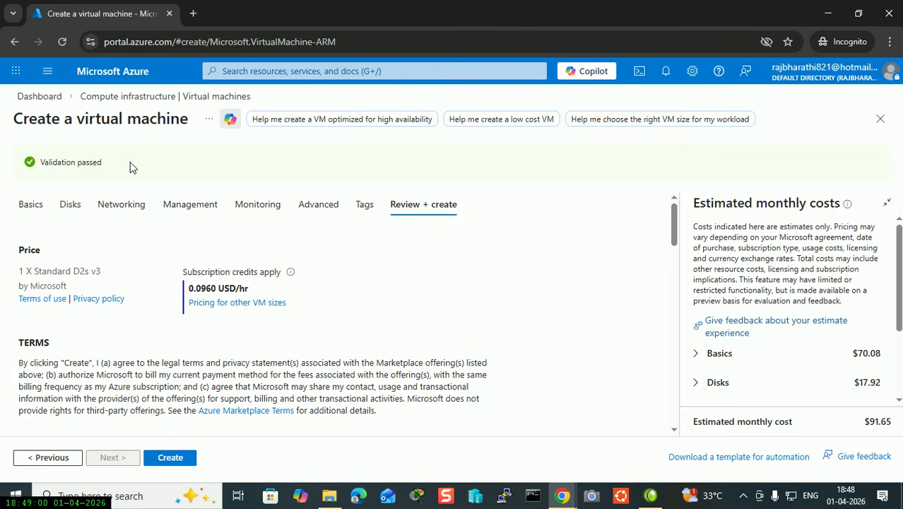
{"action": "left_click", "coordinate": [189, 463]}
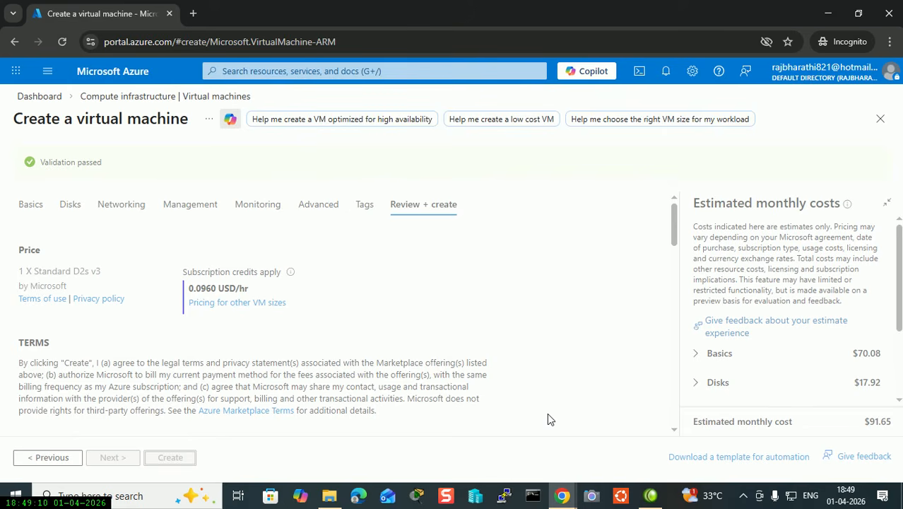
- Check the deployment notifications, and open and refresh the list of virtual machines
{"action": "left_click", "coordinate": [665, 71]}
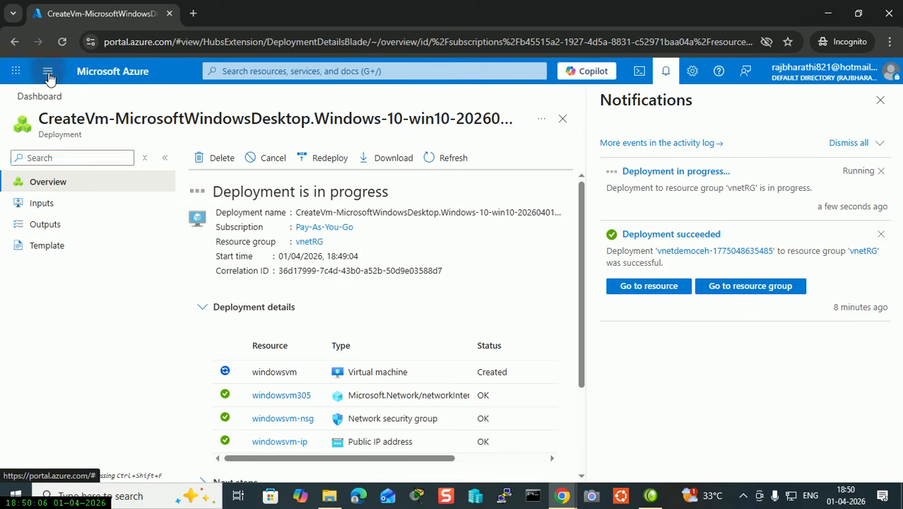
{"action": "left_click", "coordinate": [47, 71]}
{"action": "left_click", "coordinate": [99, 308]}
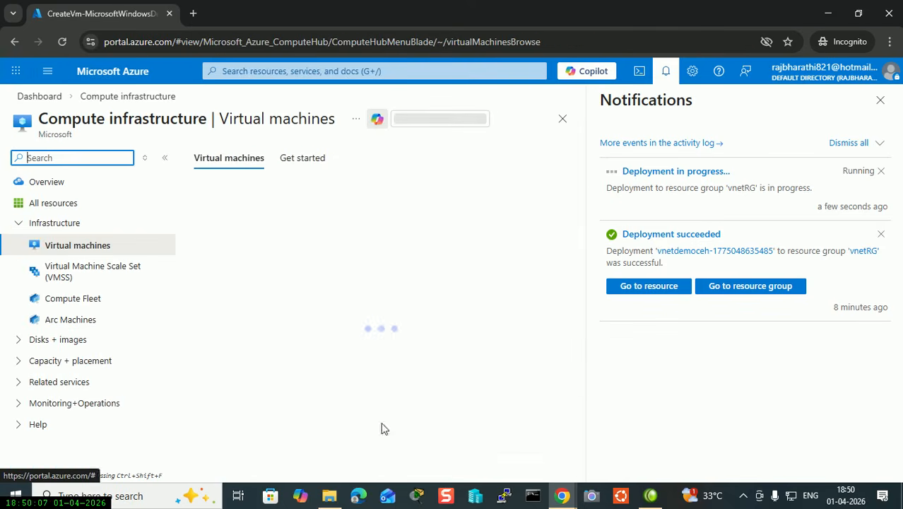
{"action": "left_click", "coordinate": [880, 100]}
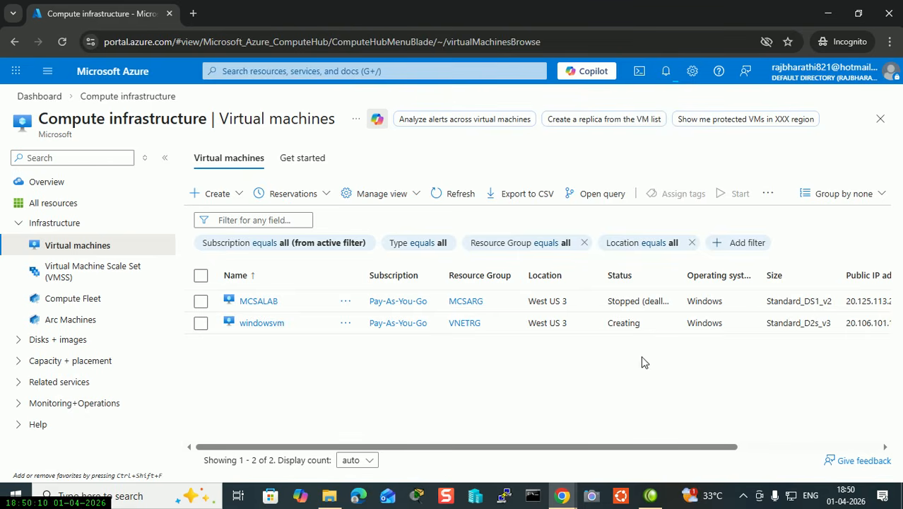
{"action": "left_click", "coordinate": [461, 200]}
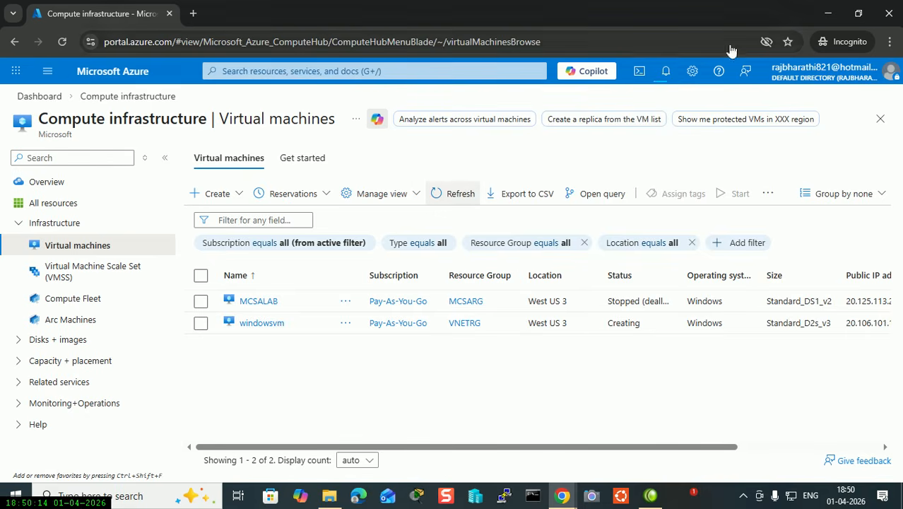
- Dismiss the vnetdemoceh "Deployment succeeded" notification and close the notifications
{"action": "left_click", "coordinate": [666, 71]}
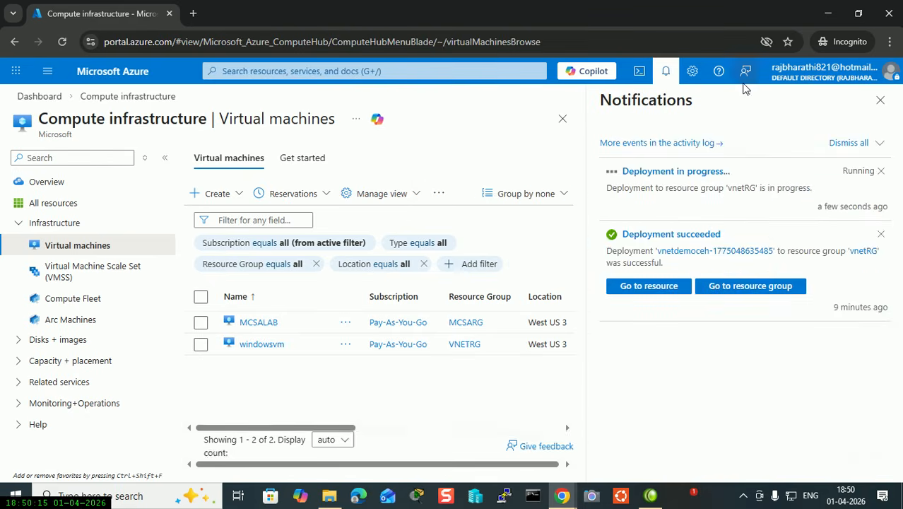
{"action": "left_click", "coordinate": [881, 234]}
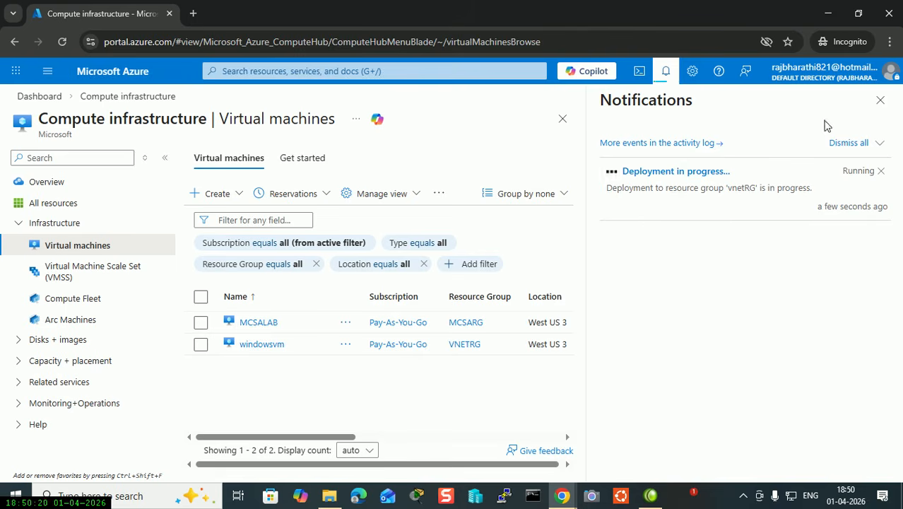
{"action": "left_click", "coordinate": [881, 99]}
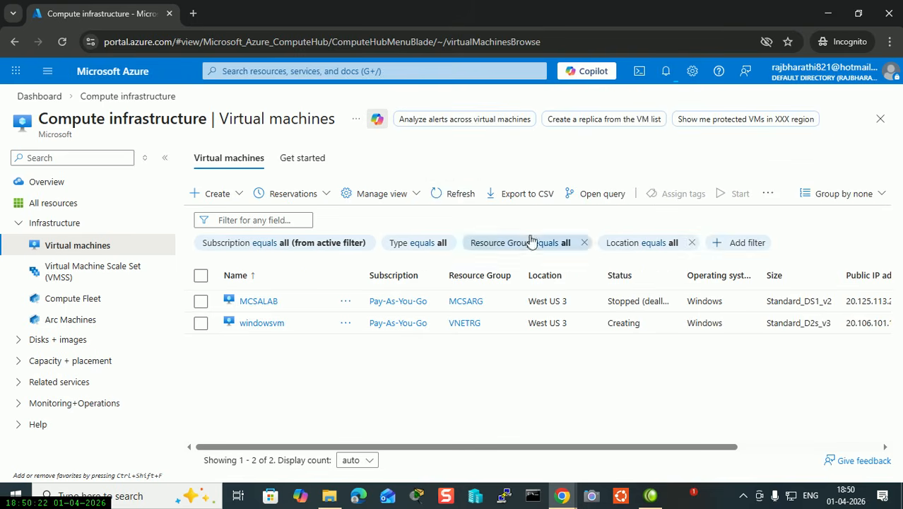
- Refresh the virtual machines list and check the vnetRG deployment's progress in the notifications
{"action": "left_click", "coordinate": [449, 193]}
{"action": "left_click", "coordinate": [450, 194]}
{"action": "left_click", "coordinate": [666, 71]}
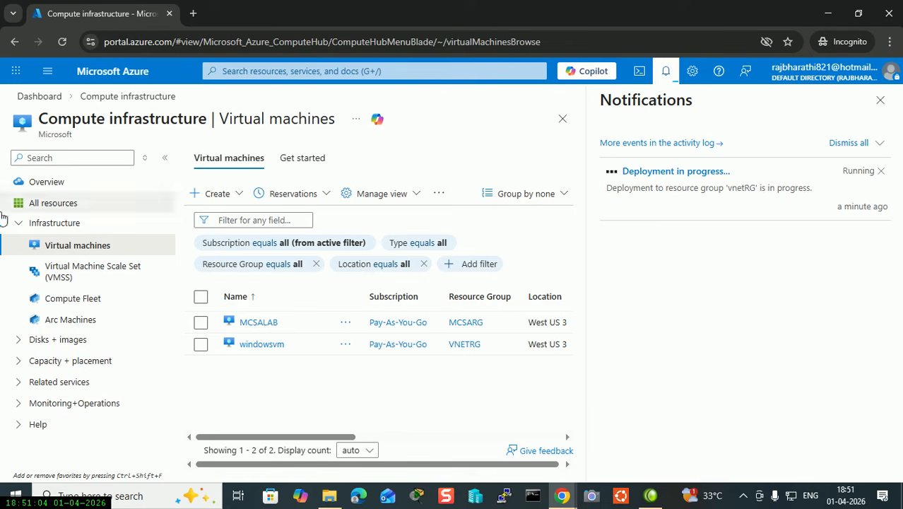
- Reopen and refresh the virtual machines list, and check the vnetRG deployment status in the notifications
{"action": "left_click", "coordinate": [48, 71]}
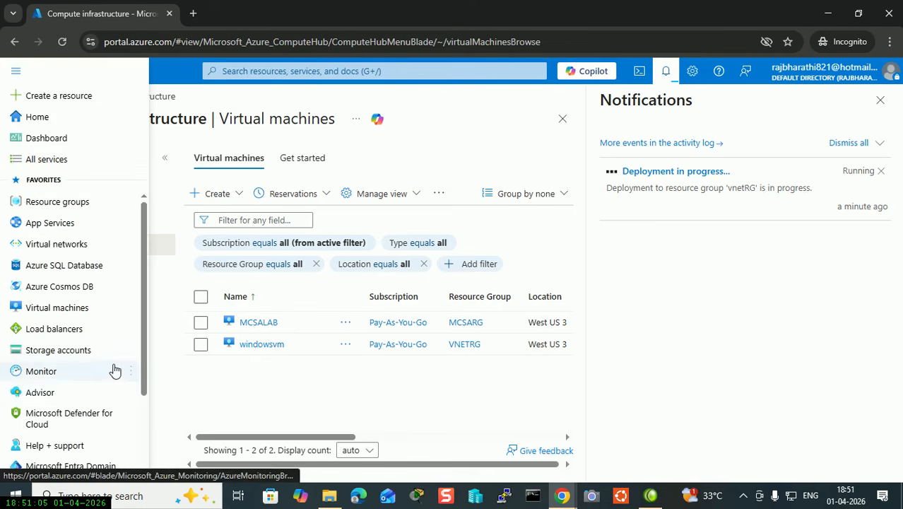
{"action": "left_click", "coordinate": [63, 311]}
{"action": "left_click", "coordinate": [887, 106]}
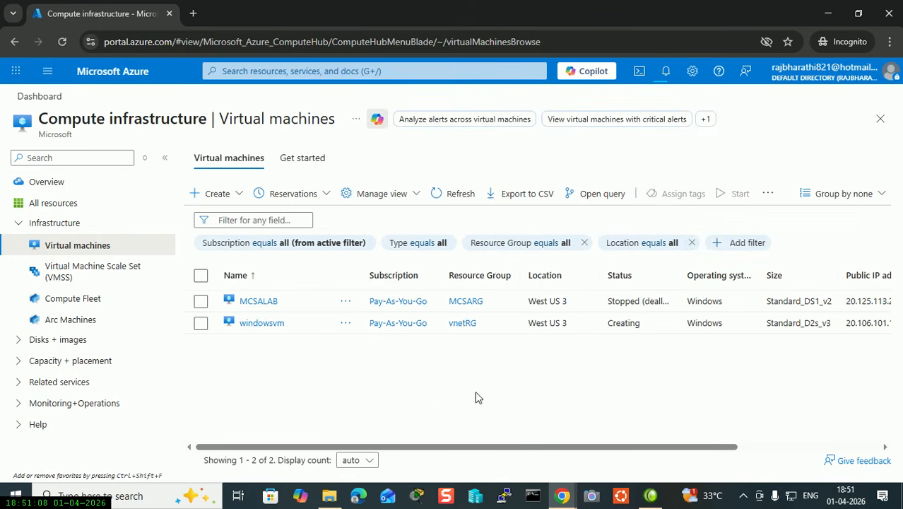
{"action": "left_click", "coordinate": [466, 197]}
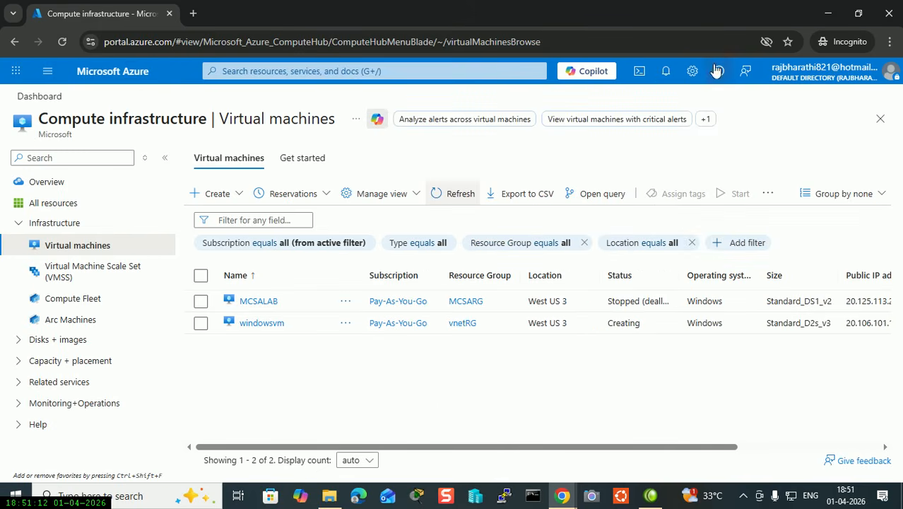
{"action": "left_click", "coordinate": [666, 71]}
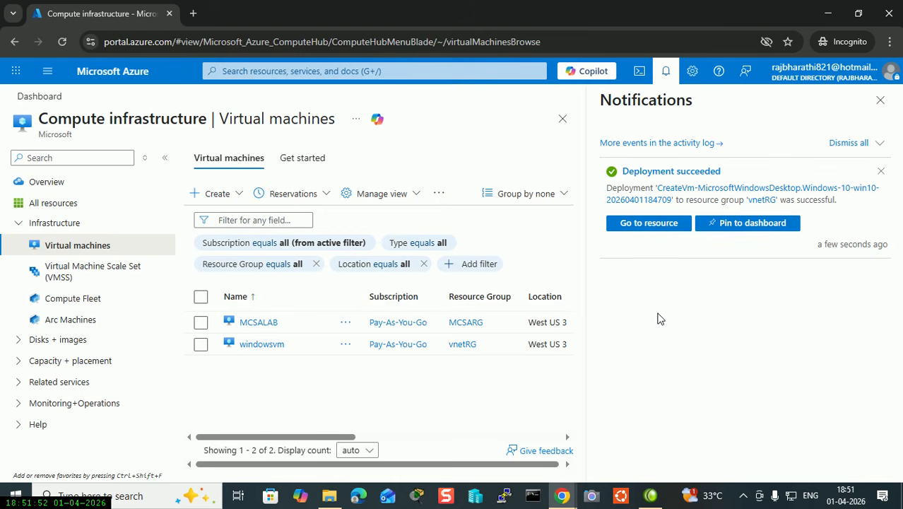
{"action": "left_click", "coordinate": [880, 99]}
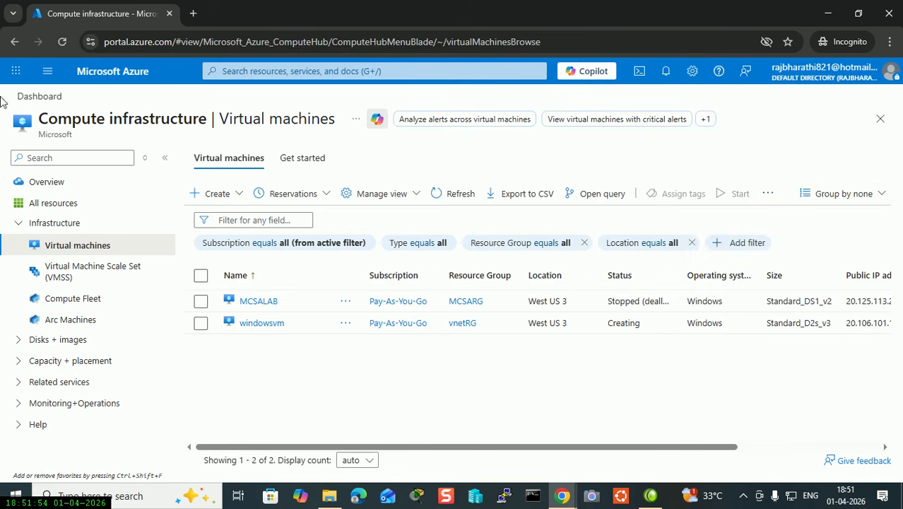
- Refresh the virtual machines list again to check the current status of windowsvm
{"action": "left_click", "coordinate": [47, 70]}
{"action": "left_click", "coordinate": [367, 351]}
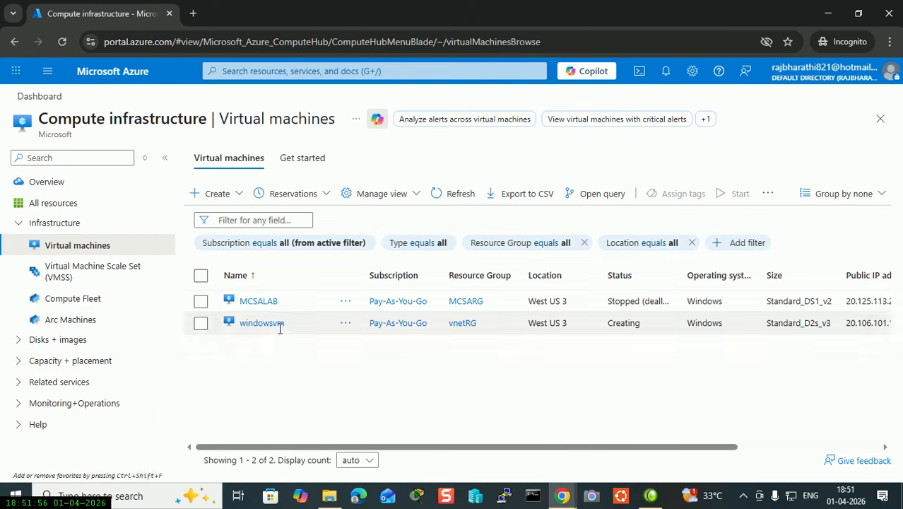
{"action": "left_click", "coordinate": [472, 198]}
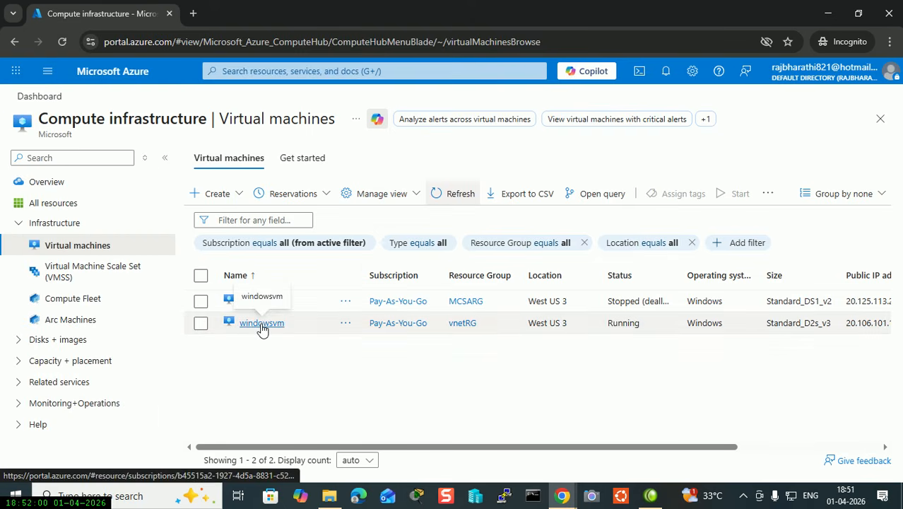
- Open the windowsvm virtual machine and go to its Bastion connection settings
{"action": "left_click", "coordinate": [262, 323]}
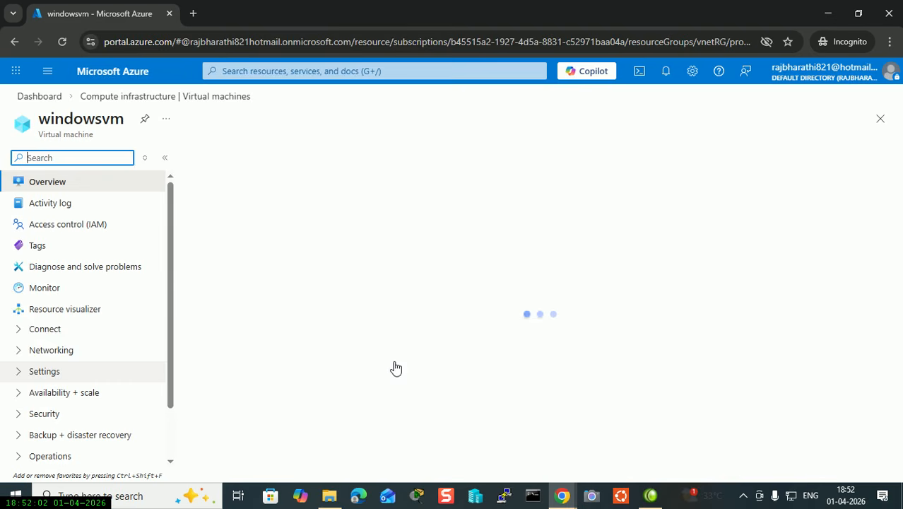
{"action": "left_click", "coordinate": [29, 329]}
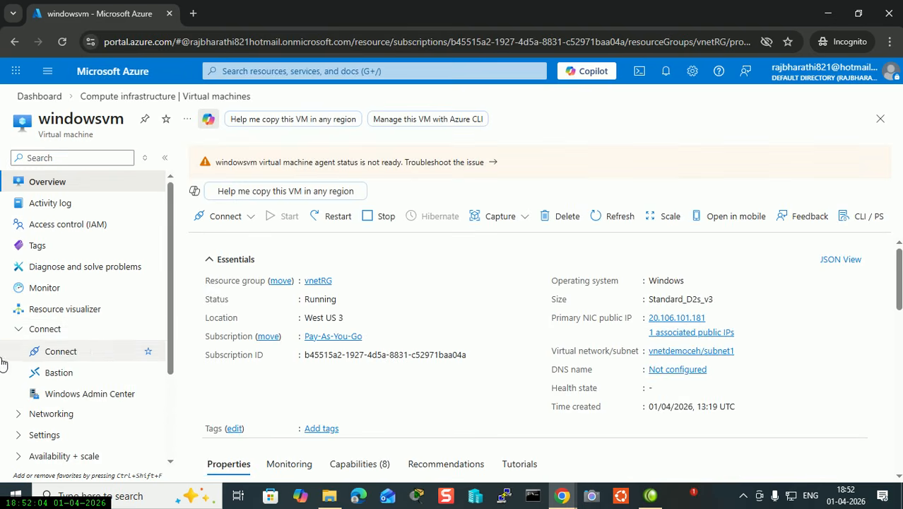
{"action": "left_click", "coordinate": [104, 360]}
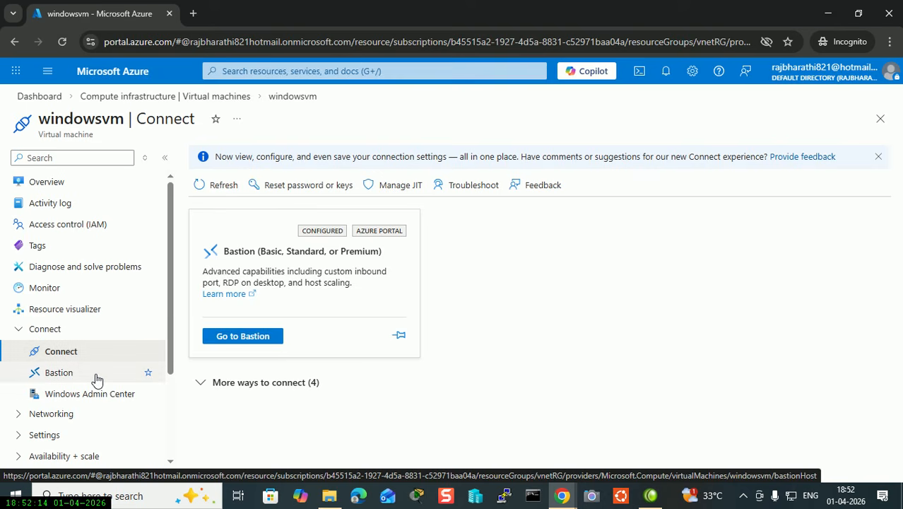
{"action": "left_click", "coordinate": [96, 379]}
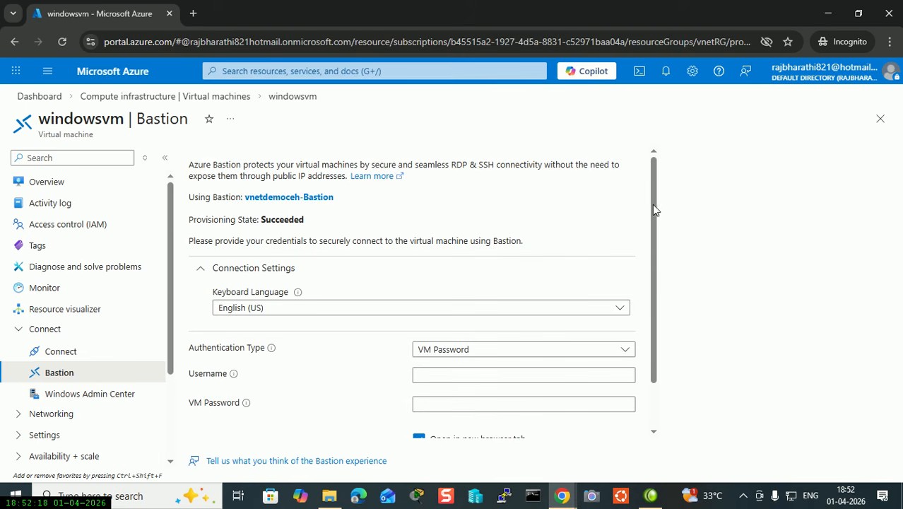
- Enter the username azureadmin and the VM password for the Bastion connection to windowsvm
{"action": "left_click_drag", "start_coordinate": [654, 204], "coordinate": [653, 262]}
{"action": "left_click", "coordinate": [444, 318]}
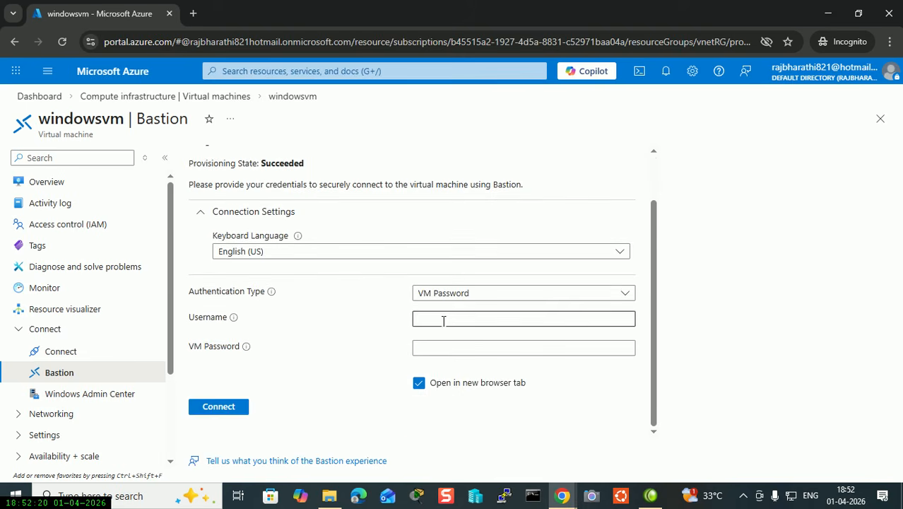
{"action": "type", "text": "azu"}
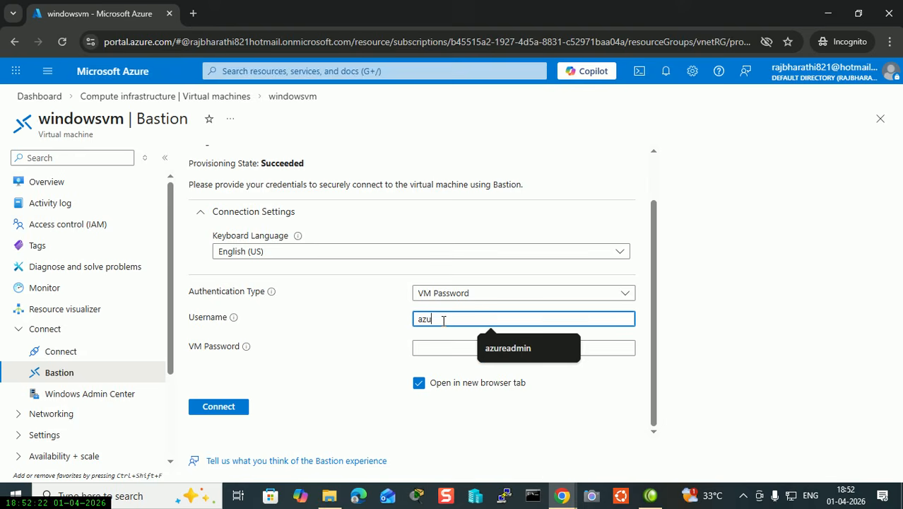
{"action": "type", "text": "readmin"}
{"action": "key", "text": "Tab"}
{"action": "left_click", "coordinate": [441, 349]}
{"action": "type", "text": "P••••••••"}
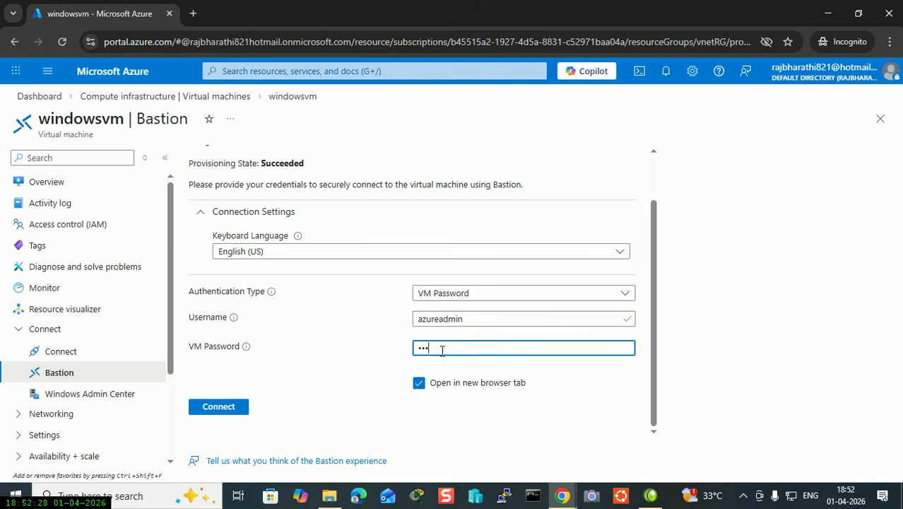
{"action": "type", "text": "•••"}
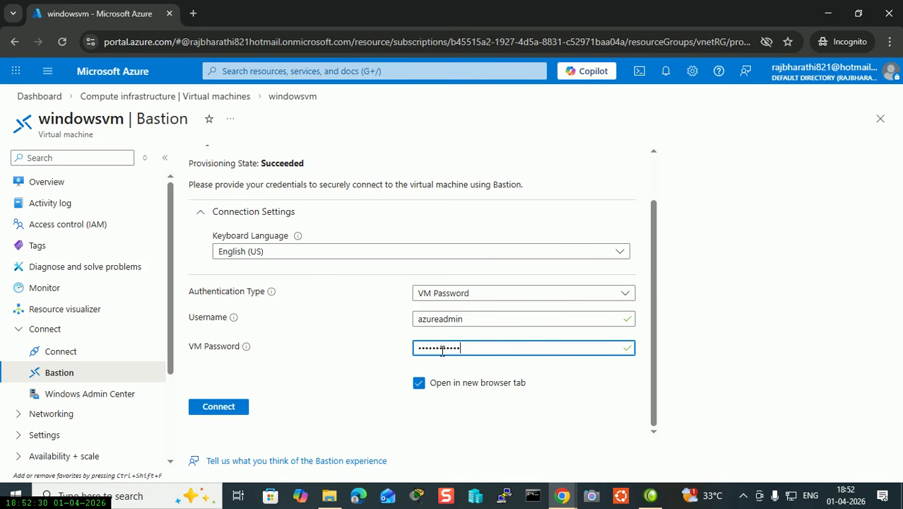